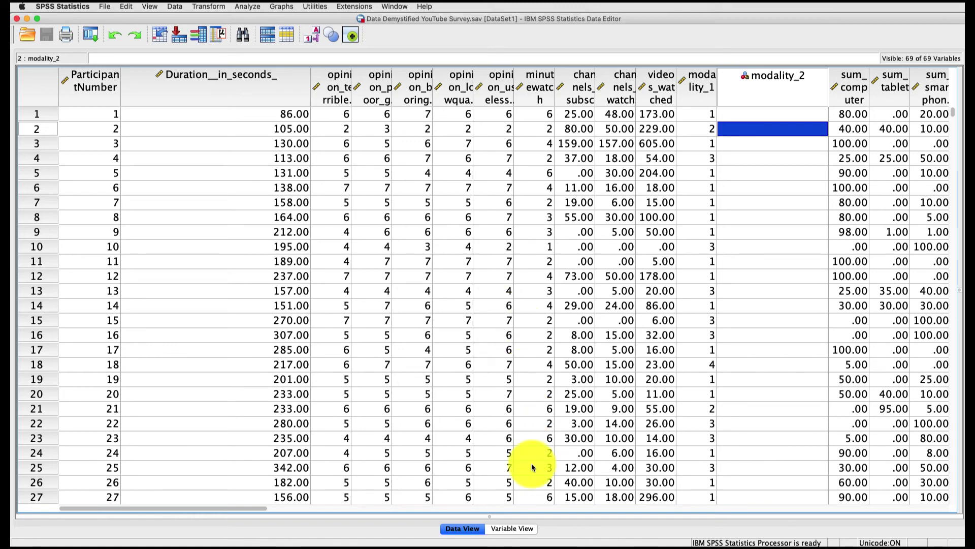
In Variable View, review minutewatch's six value labels ('0 minutes' to 'More than 180 minutes per day') without changing them
click(512, 529)
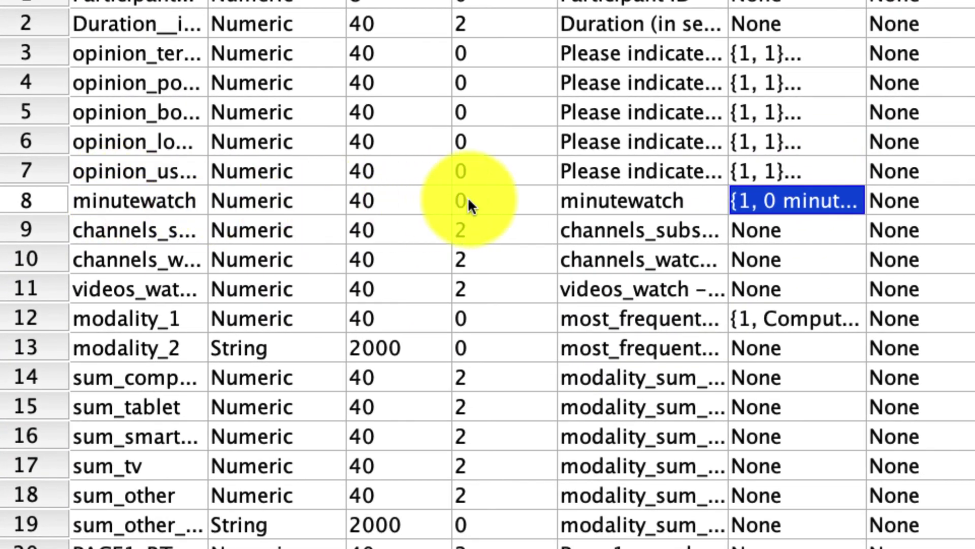
click(383, 180)
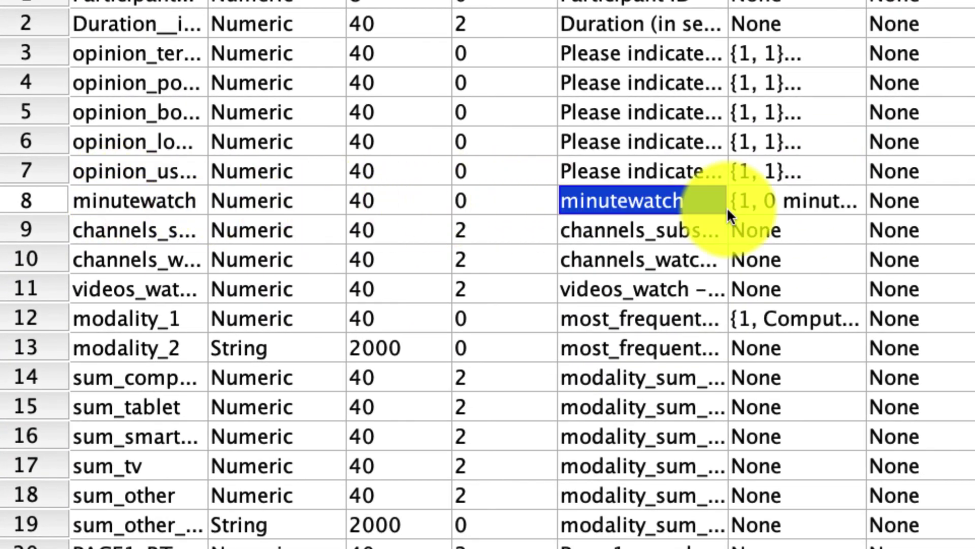
click(809, 203)
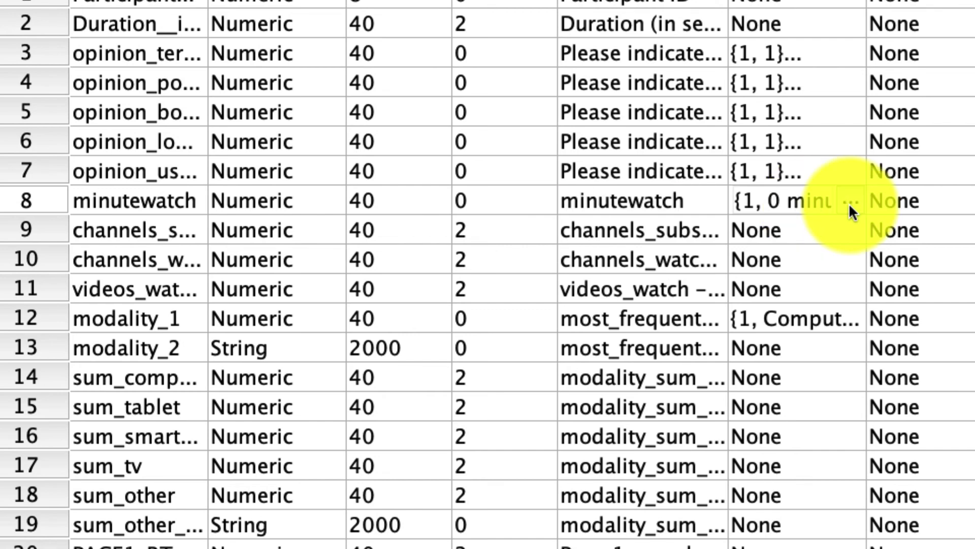
click(848, 203)
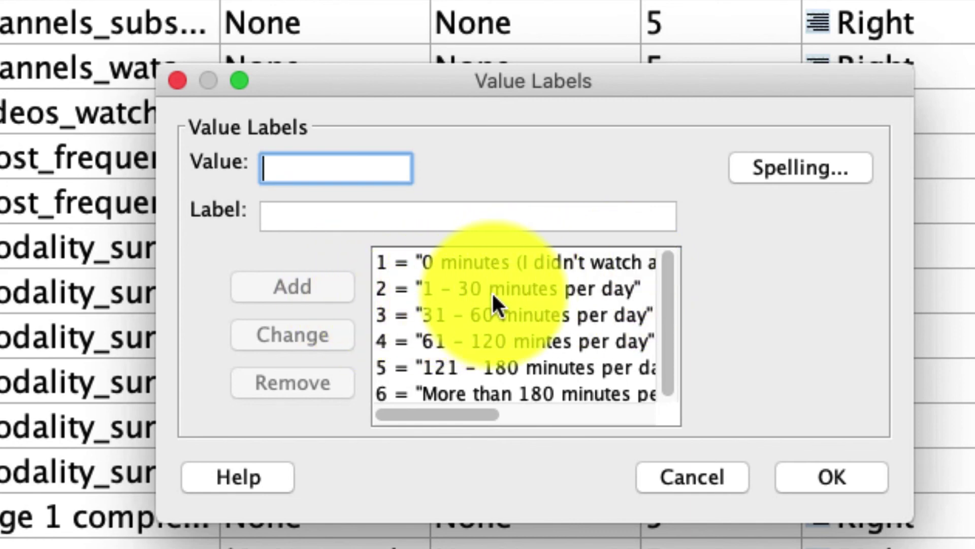
click(522, 324)
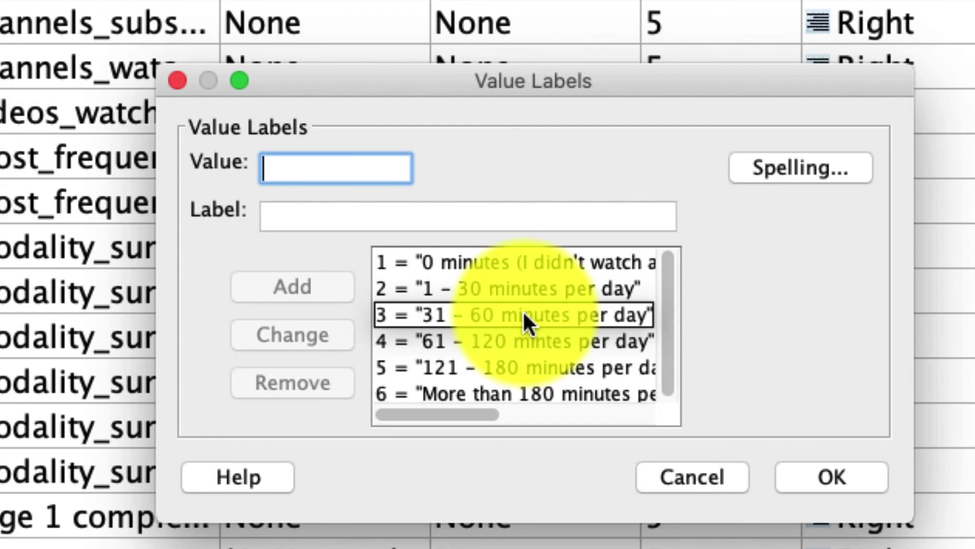
click(566, 339)
click(699, 480)
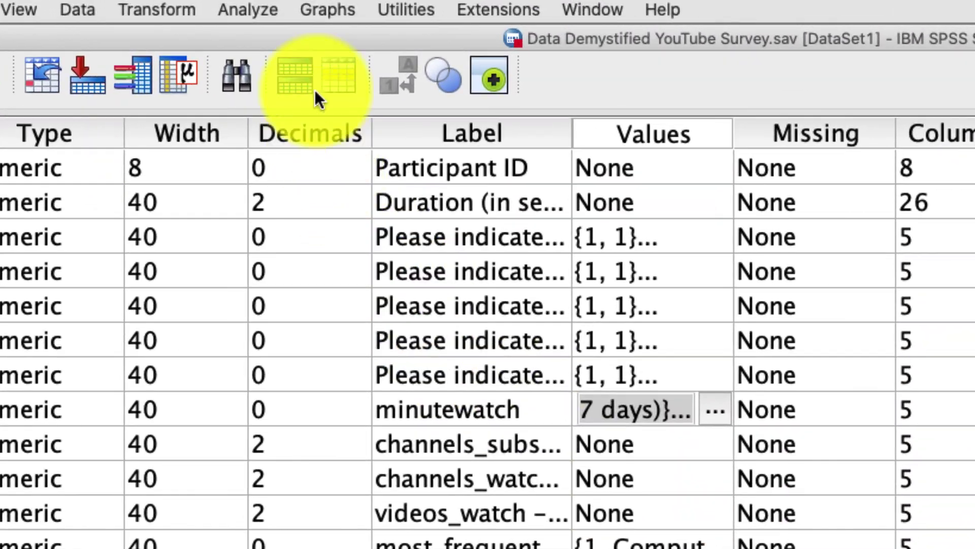
Run Frequencies on minutewatch, giving 992 valid and 8 missing responses
click(260, 12)
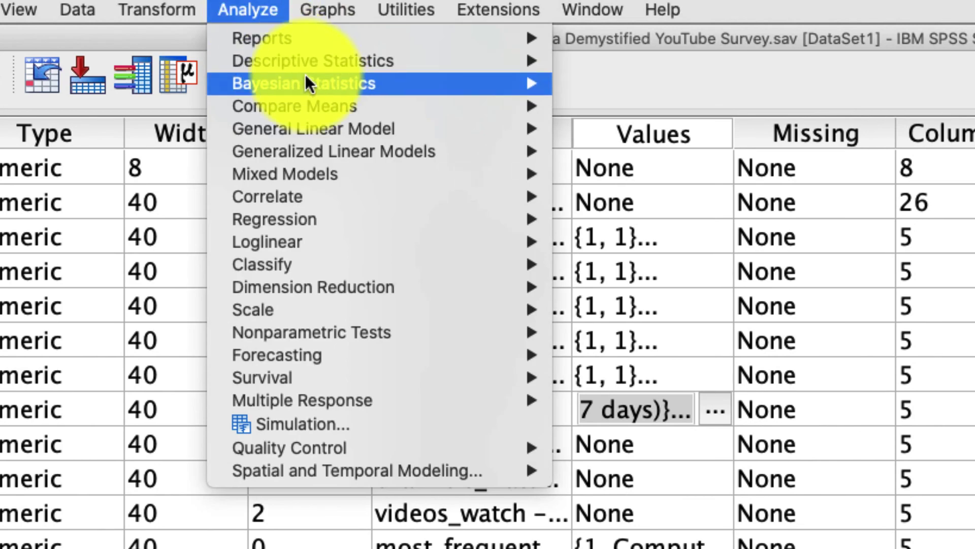
mouse_move(314, 68)
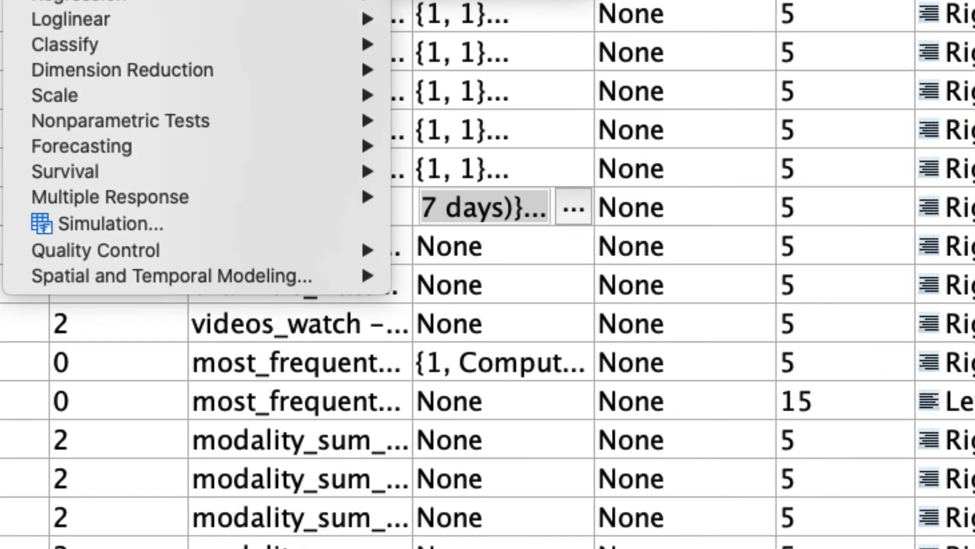
click(577, 62)
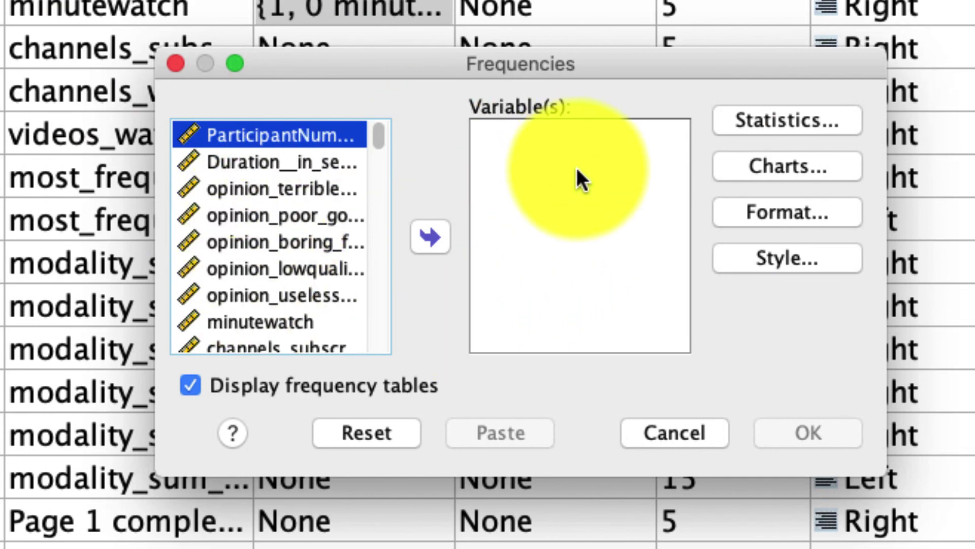
click(287, 320)
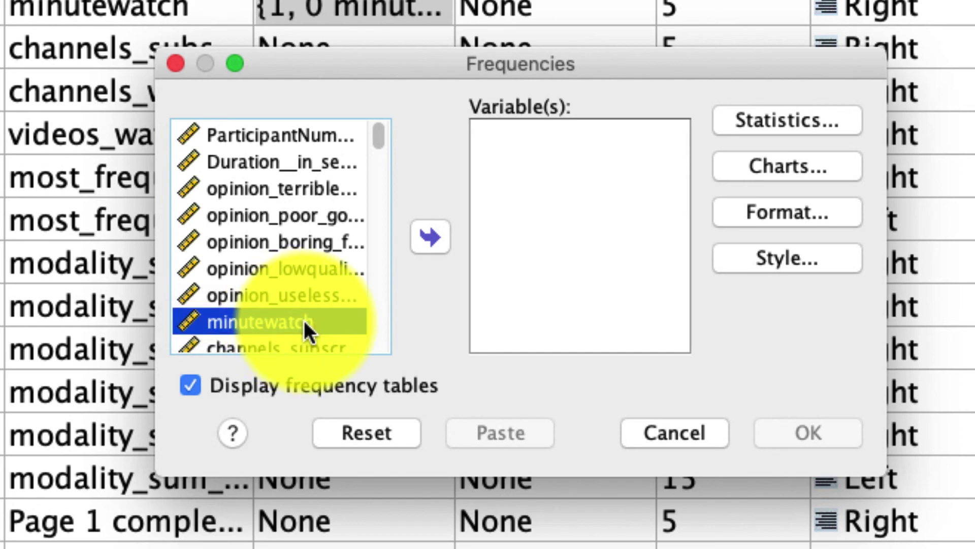
click(430, 238)
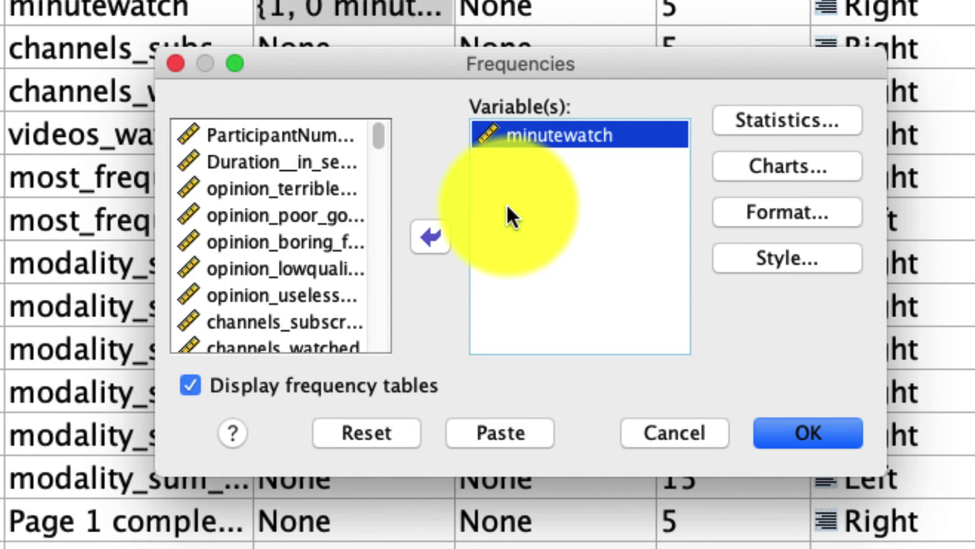
click(796, 432)
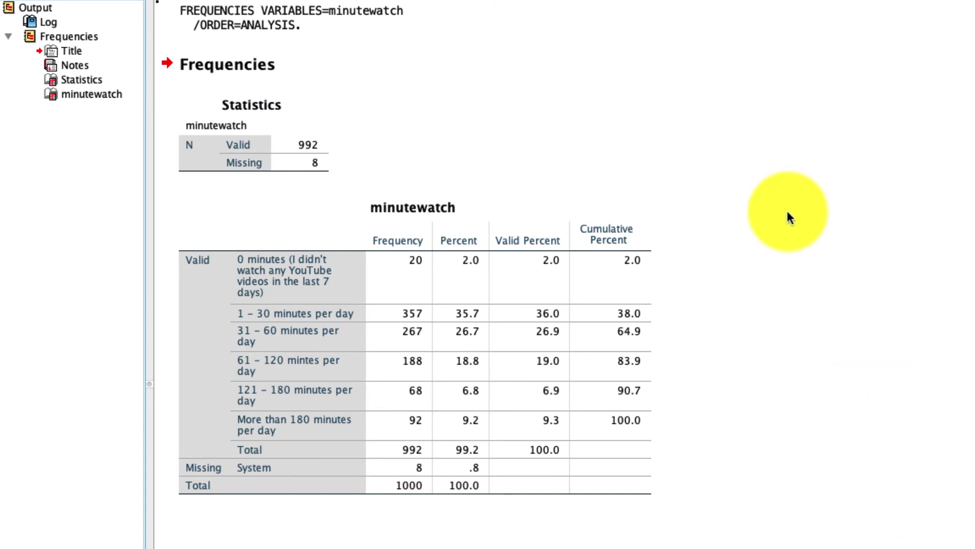
click(251, 98)
click(250, 463)
click(395, 153)
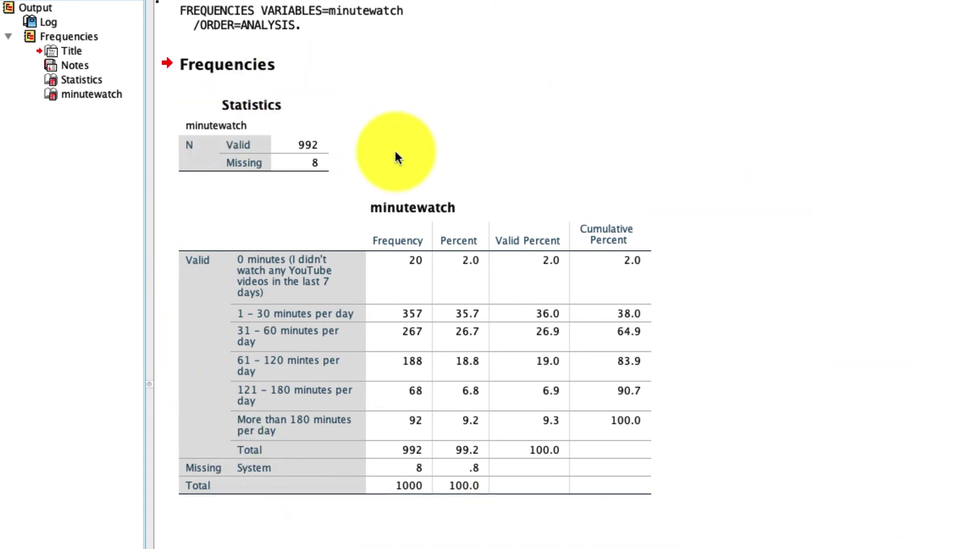
click(287, 113)
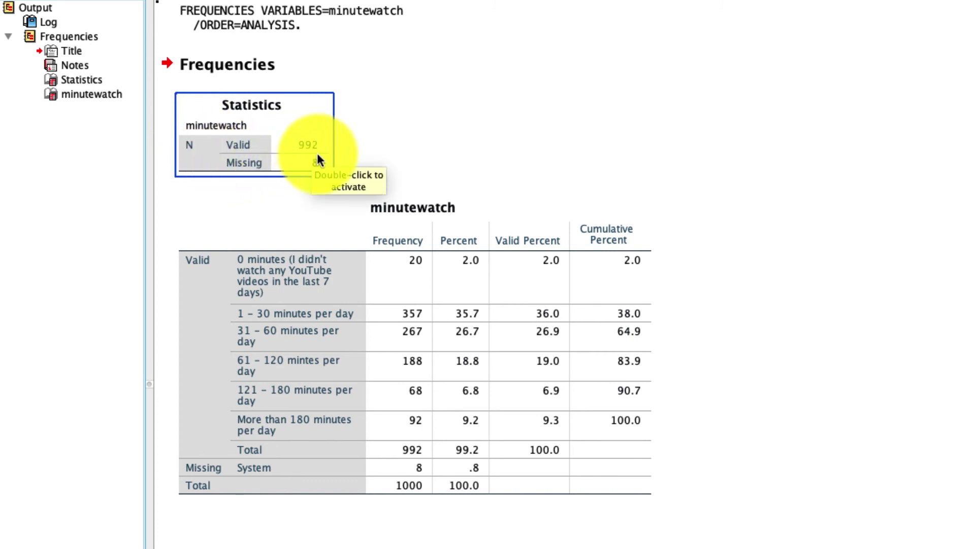
click(317, 173)
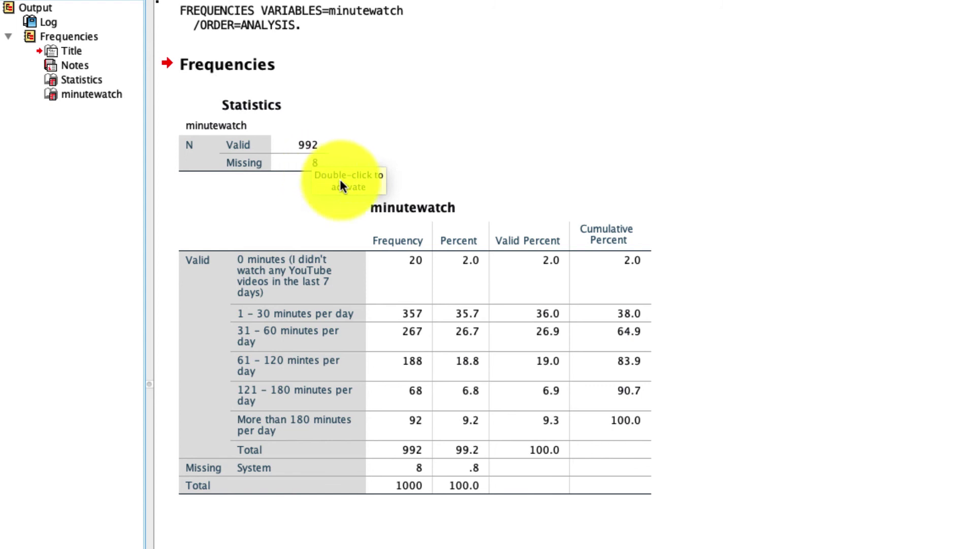
click(305, 209)
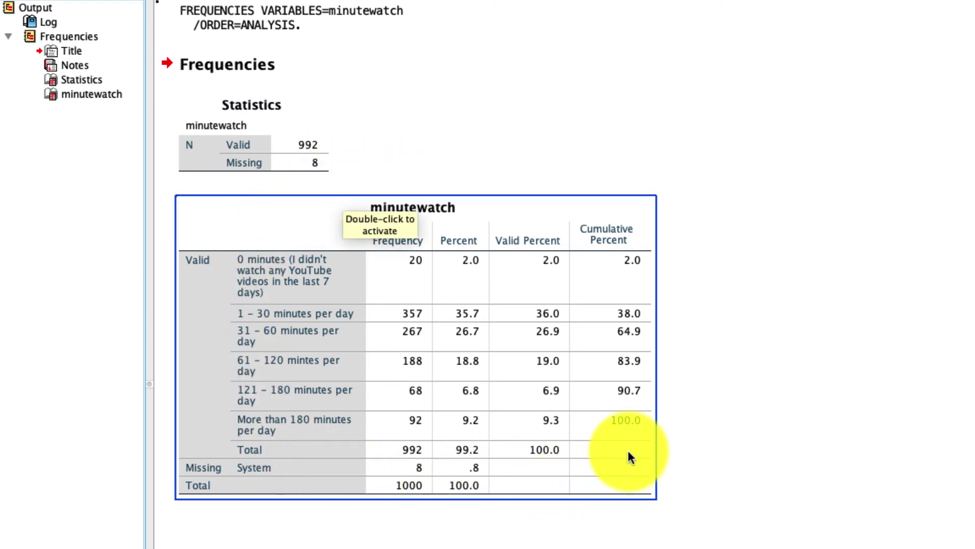
click(693, 444)
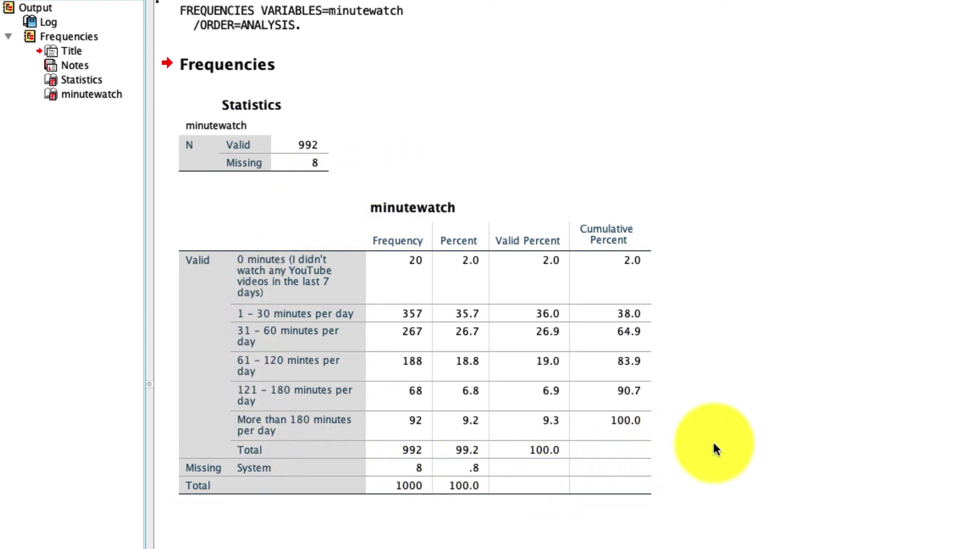
click(228, 305)
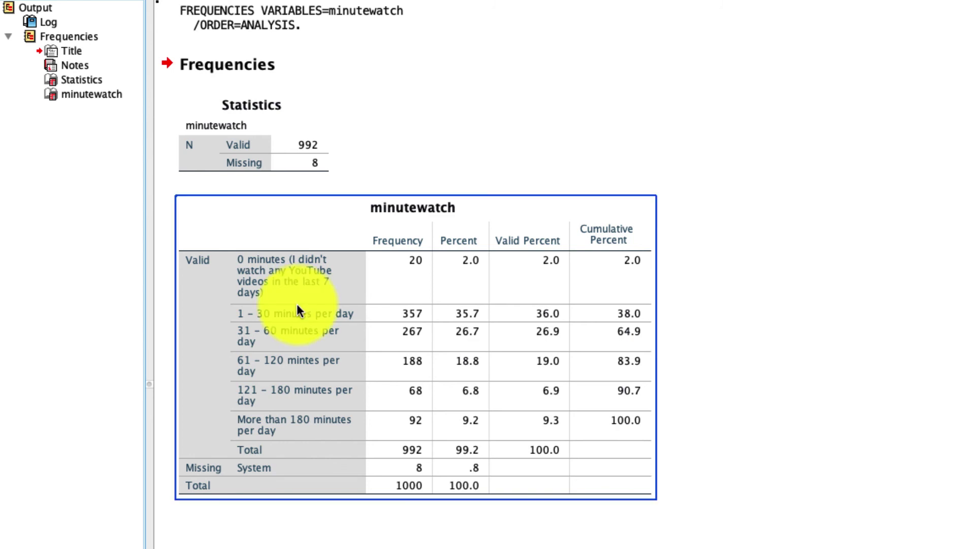
click(627, 185)
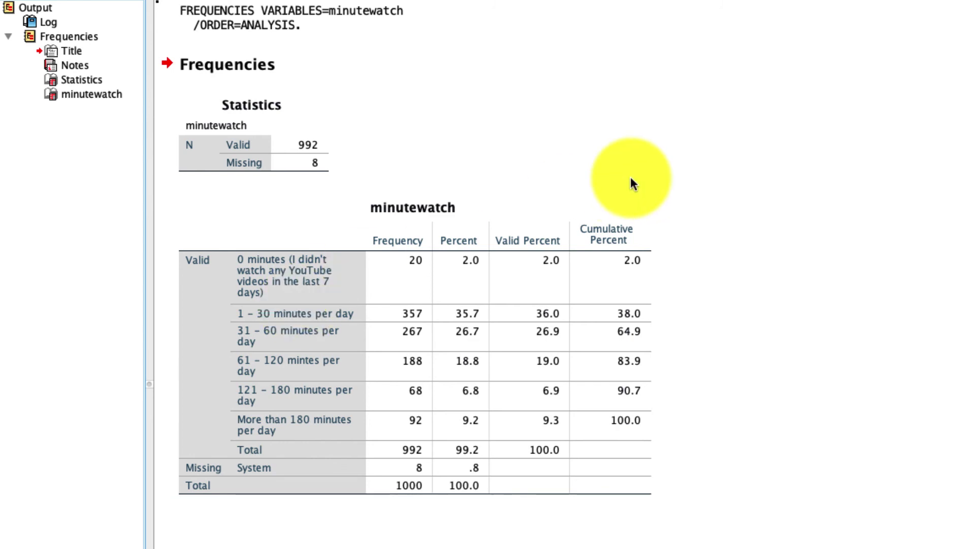
click(322, 412)
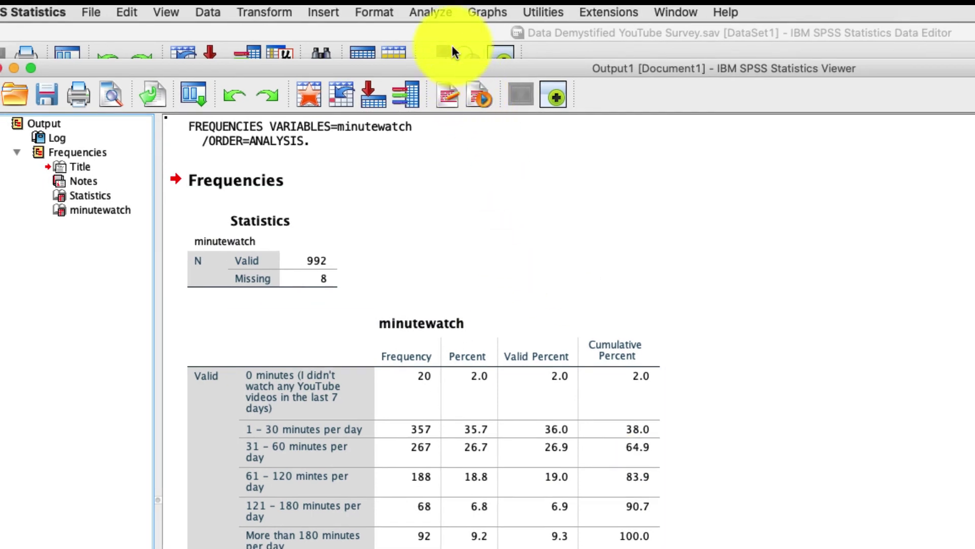
In the minutewatch Frequencies statistics, request quartiles, 10 cut points, standard deviation, variance and range
click(430, 13)
mouse_move(602, 48)
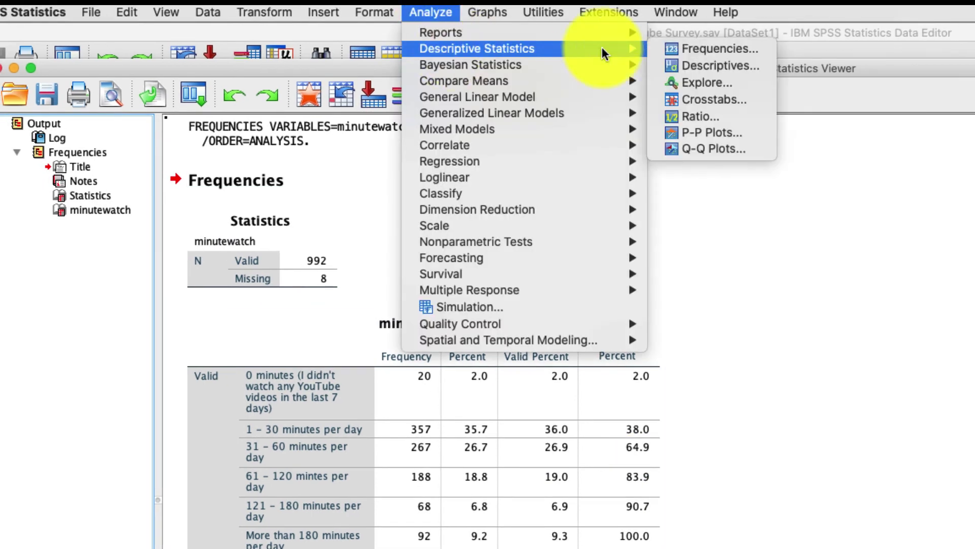
click(694, 49)
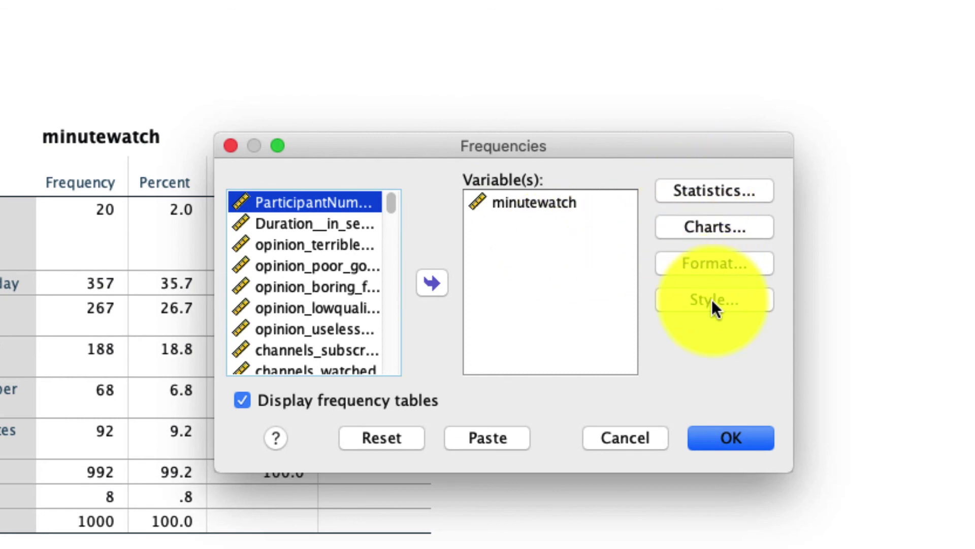
click(709, 192)
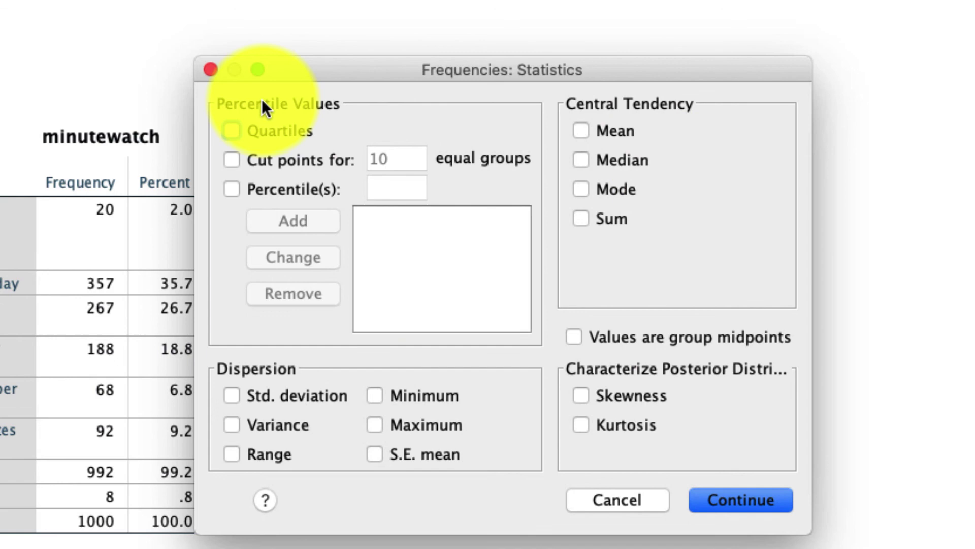
click(290, 131)
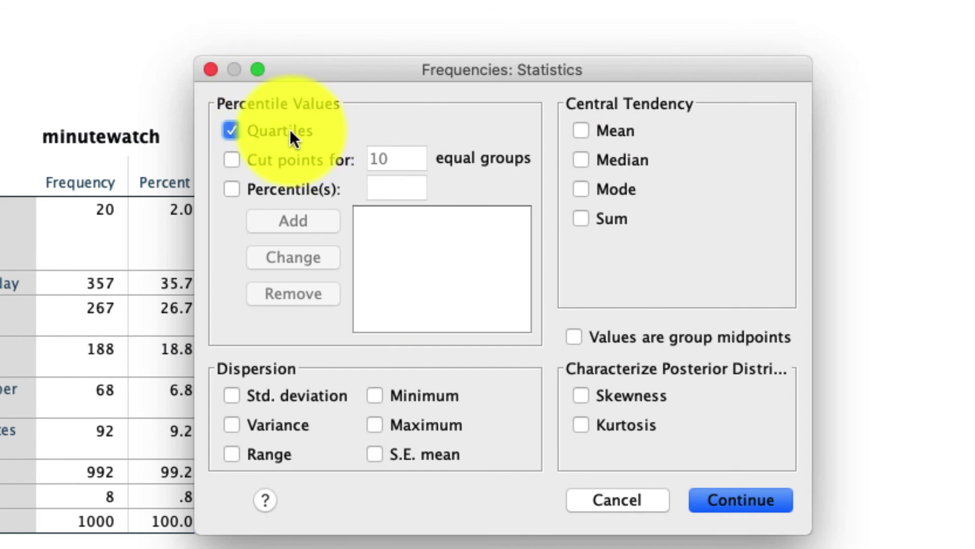
click(293, 161)
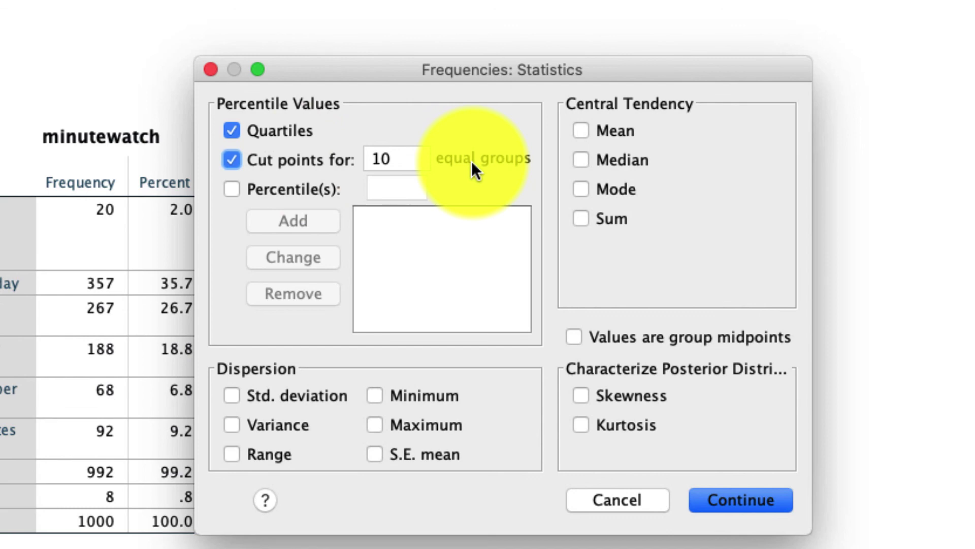
click(307, 402)
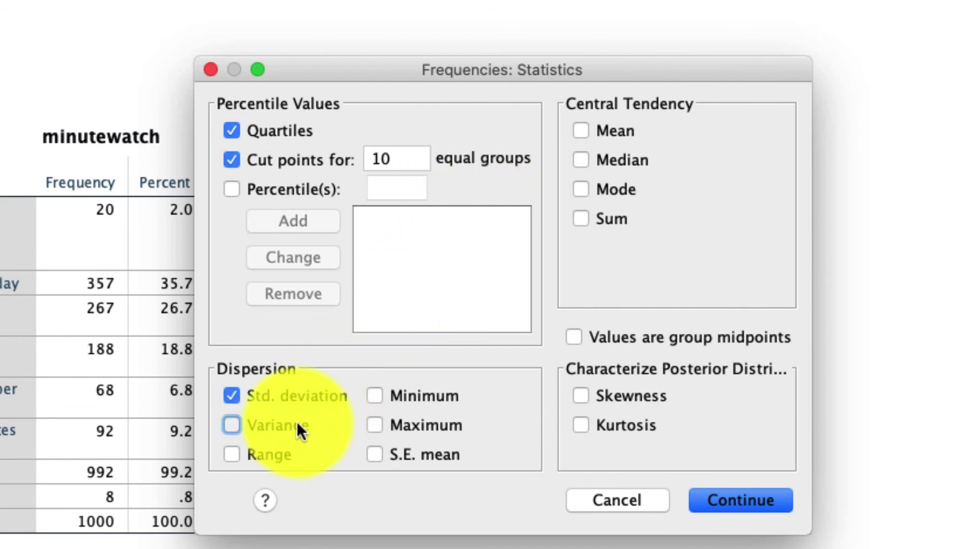
click(298, 424)
click(281, 453)
Also request minimum, maximum, S.E. mean, mean, median, mode, sum, skewness and kurtosis
click(409, 395)
click(415, 424)
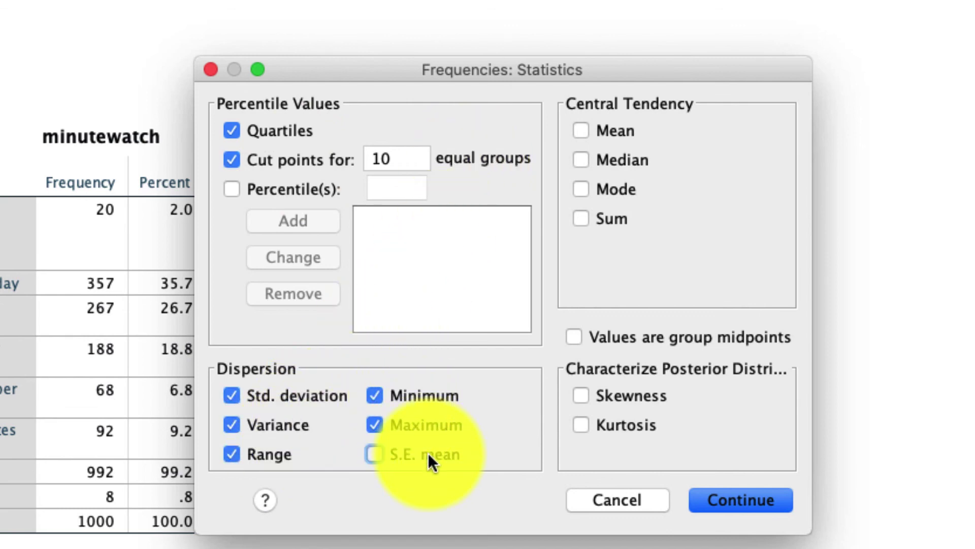
click(427, 453)
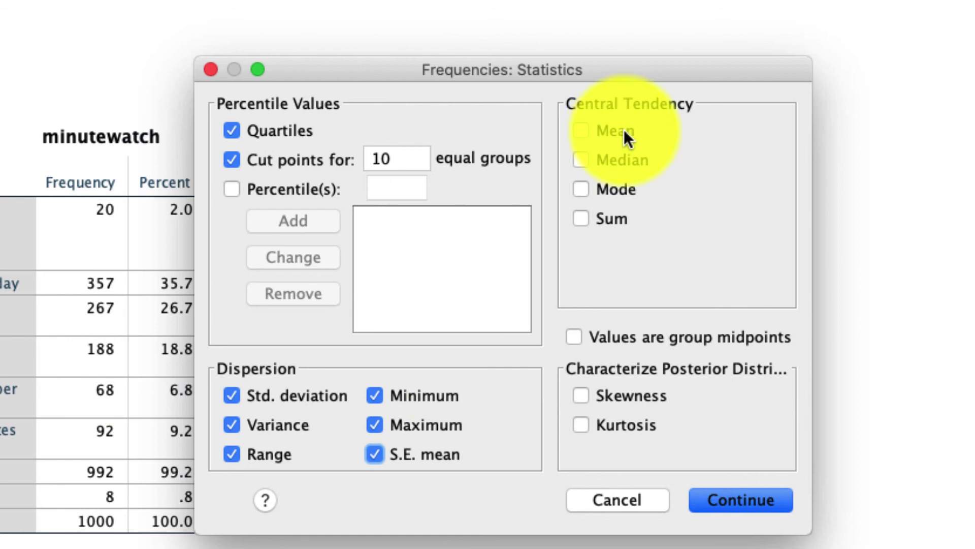
click(625, 130)
click(618, 159)
click(617, 189)
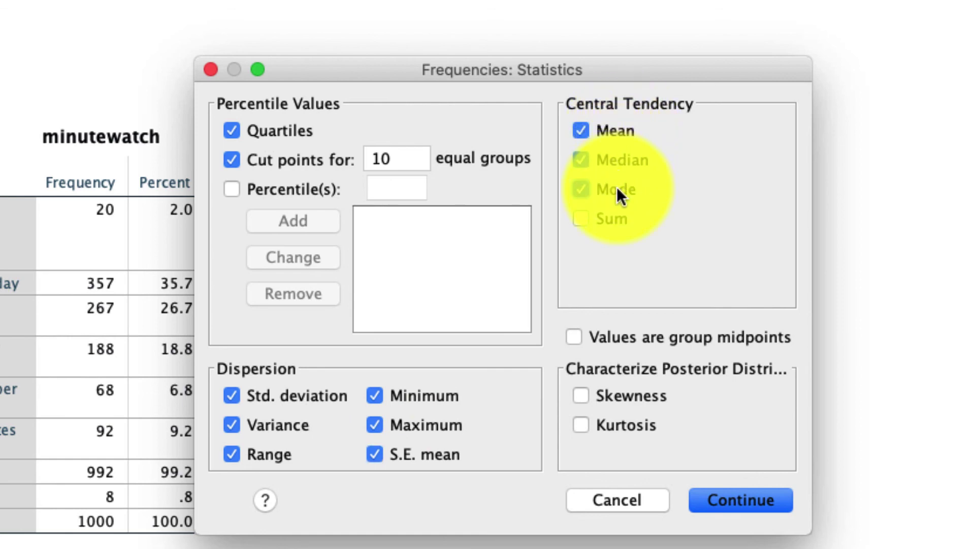
click(611, 219)
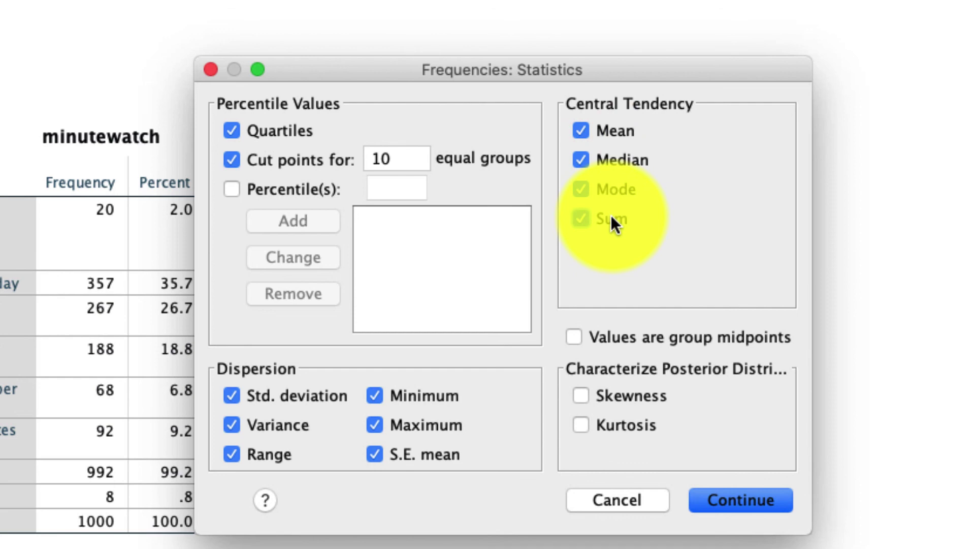
click(657, 395)
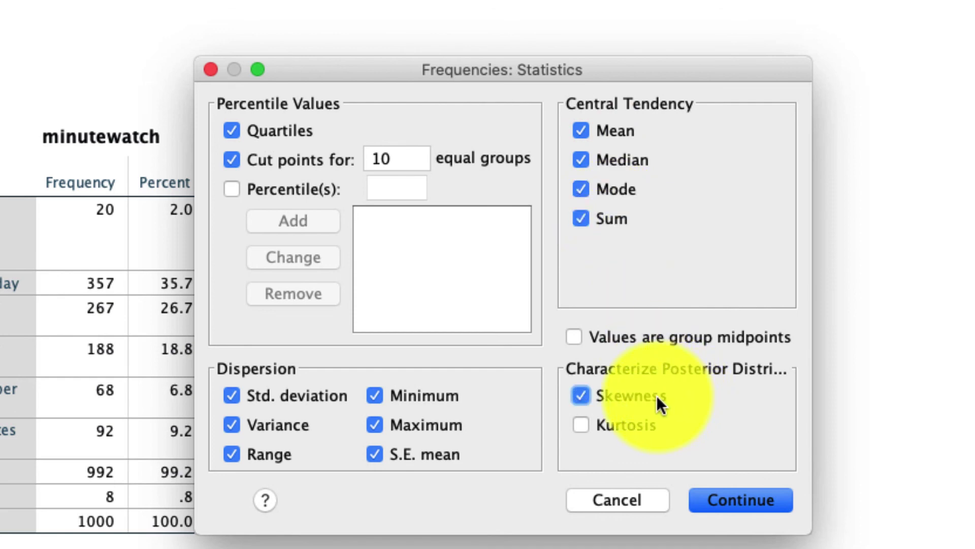
click(650, 427)
click(744, 502)
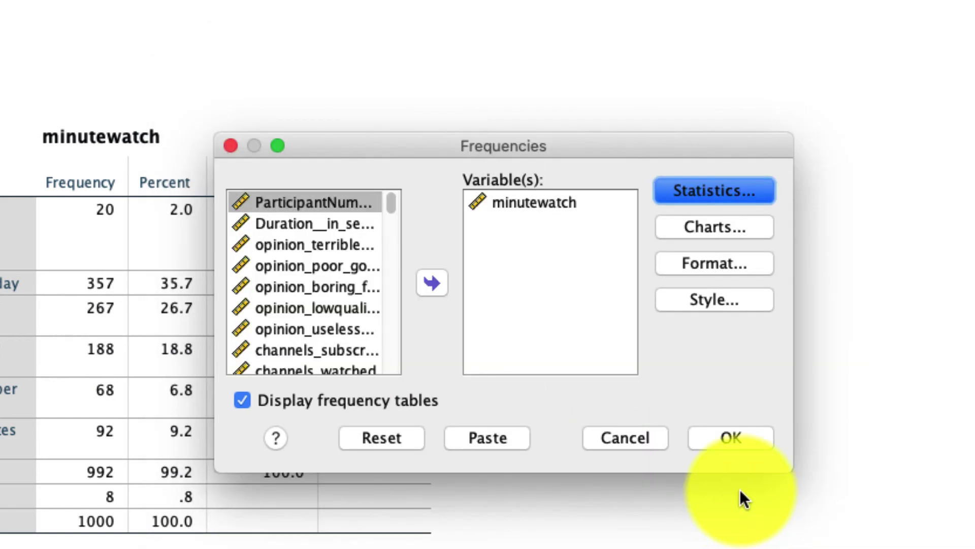
Add histograms and rerun minutewatch Frequencies (mean 3.20, skewness .757, kurtosis -.327)
click(716, 229)
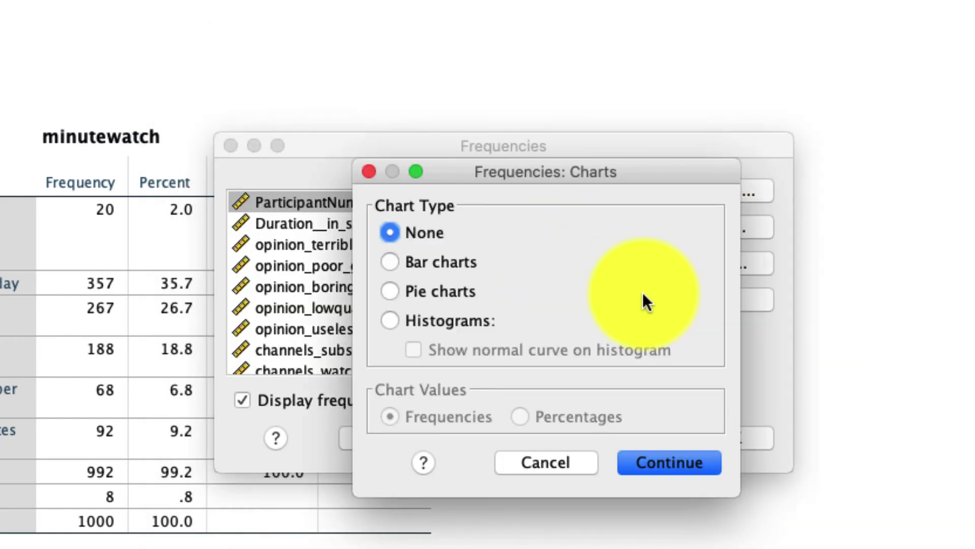
click(465, 319)
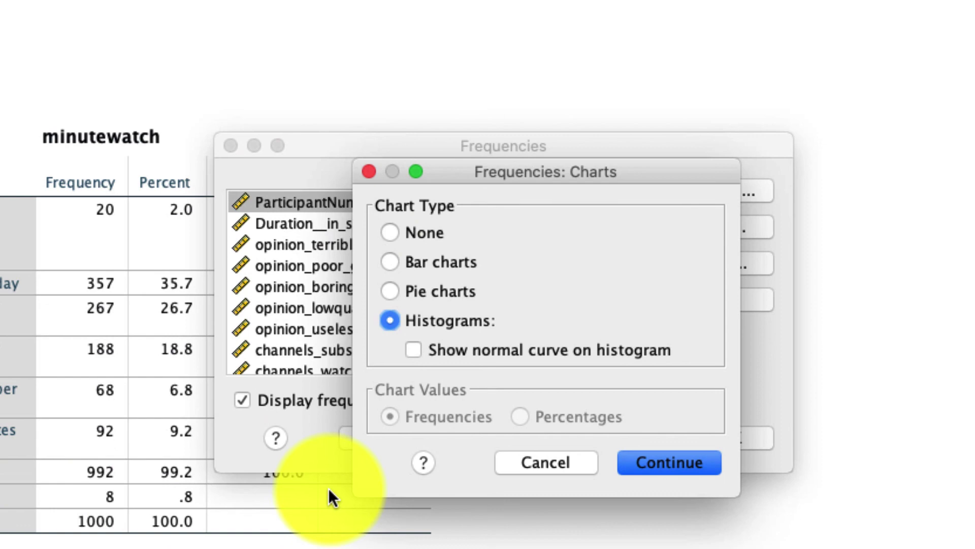
click(670, 463)
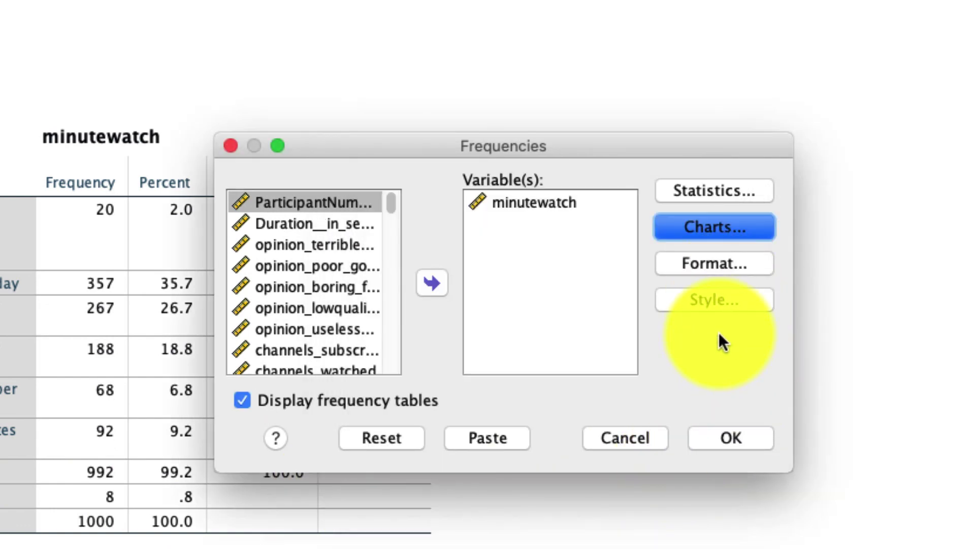
click(747, 441)
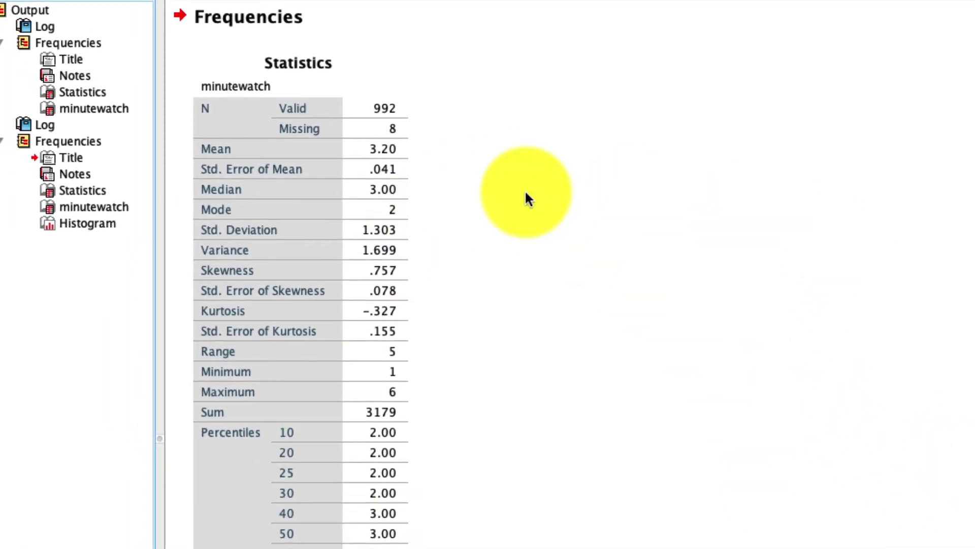
Scroll the output to the minutewatch histogram (peak 357, Mean = 3.2, Std. Dev. = 1.303)
click(409, 137)
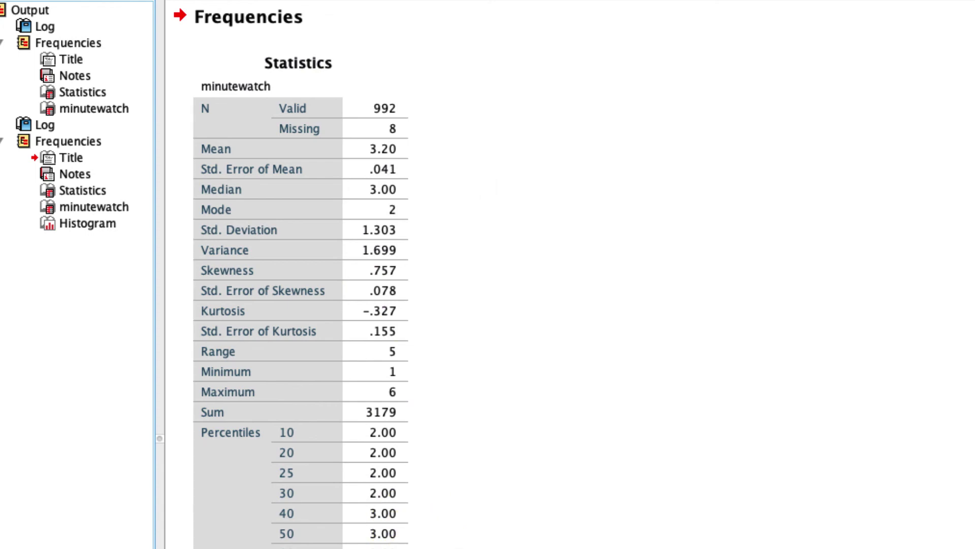
scroll(551, 515, down, 15)
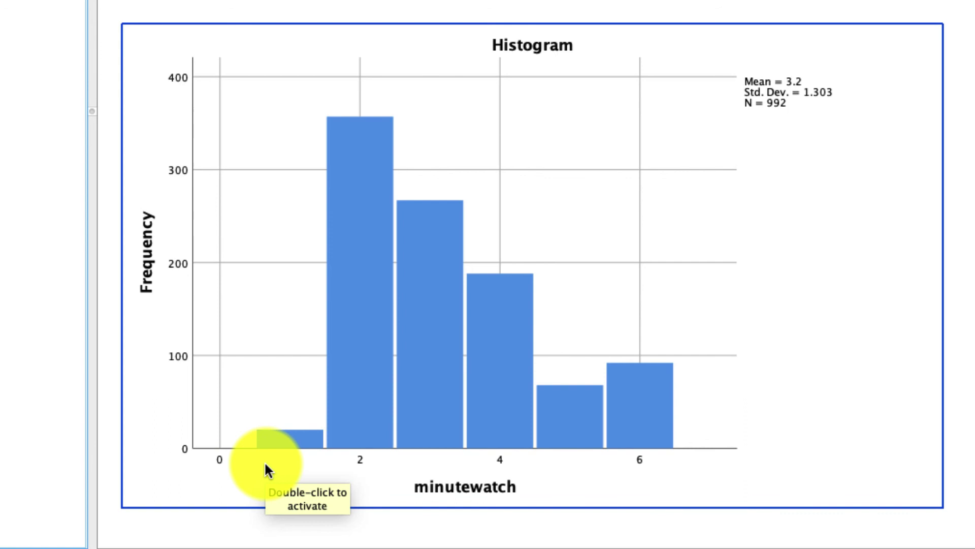
click(457, 6)
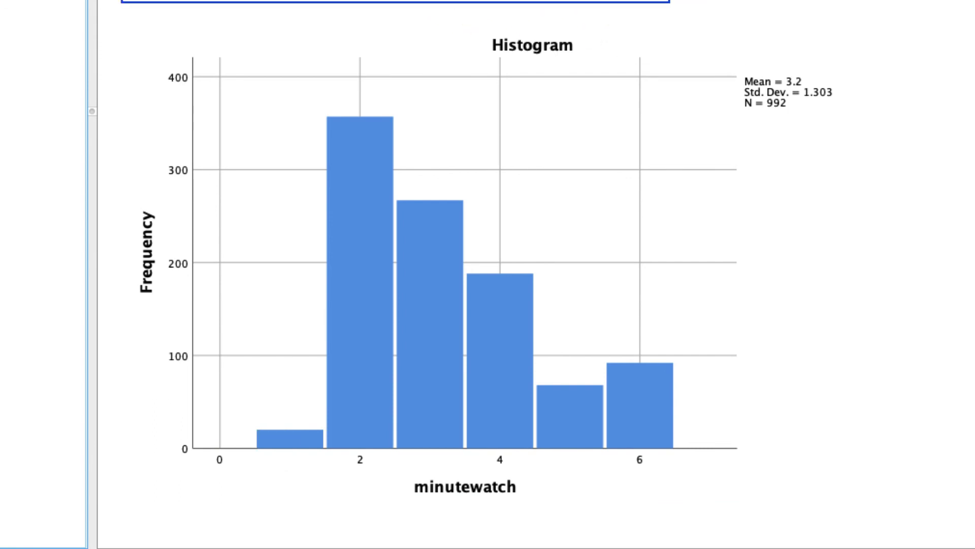
click(478, 38)
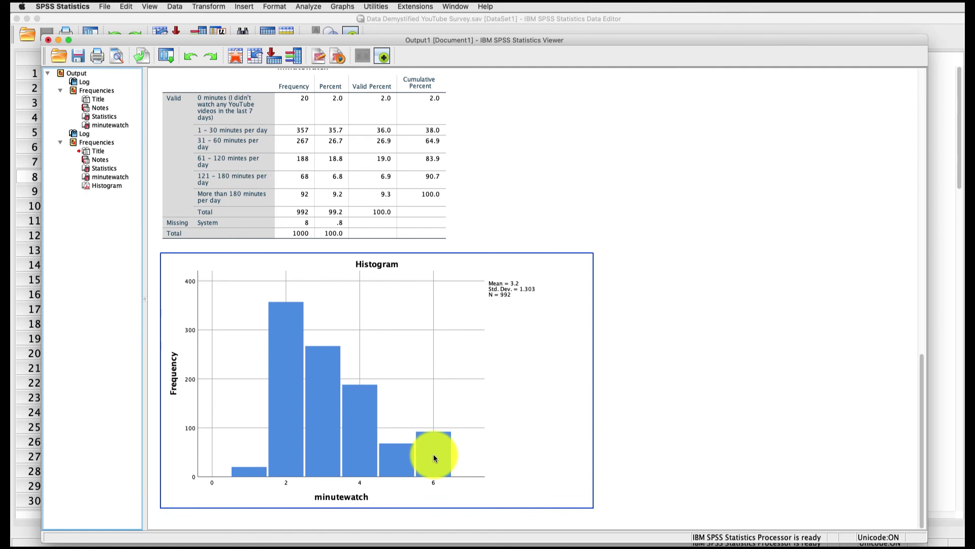
Back in Variable View, review modality_1's value labels, from 1 = 'Computer' to 6 = 'NONE'
click(434, 454)
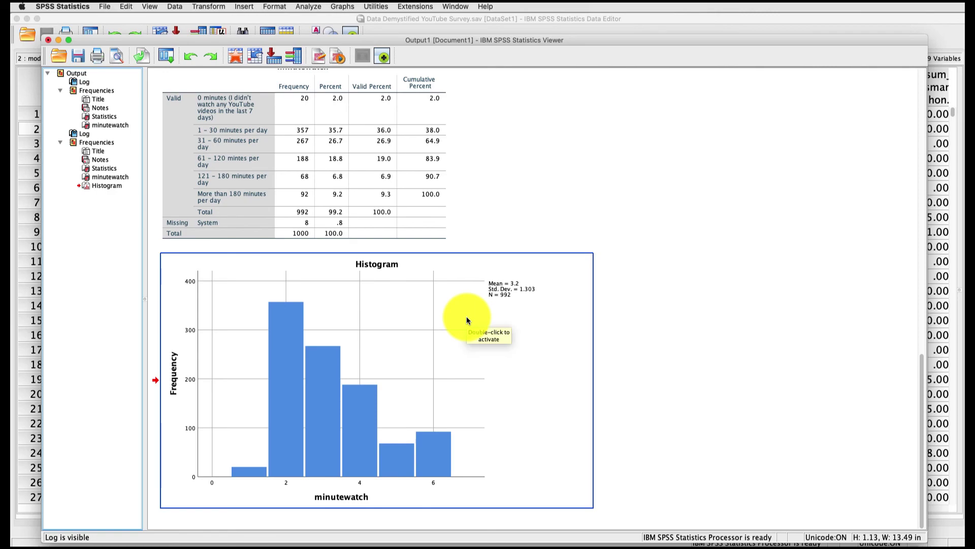
key(super+grave)
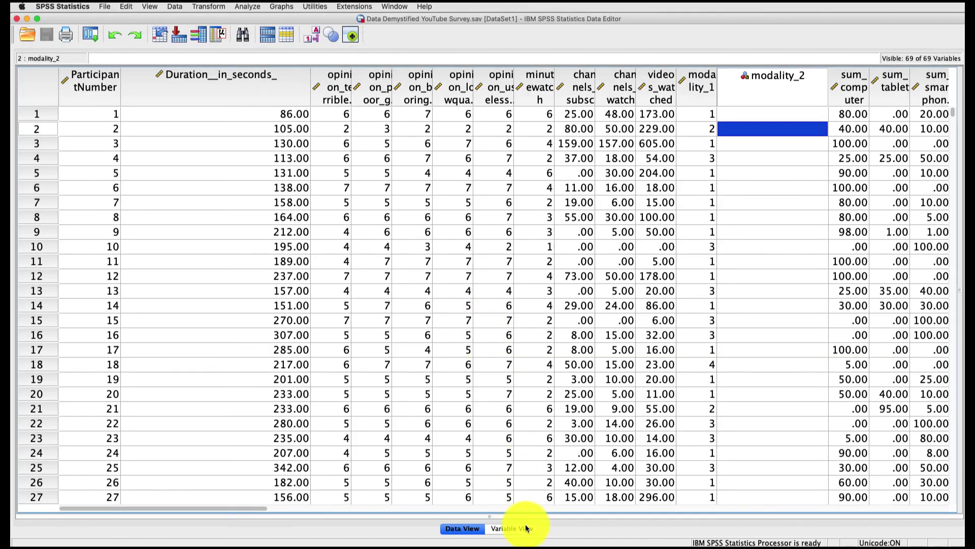
click(511, 528)
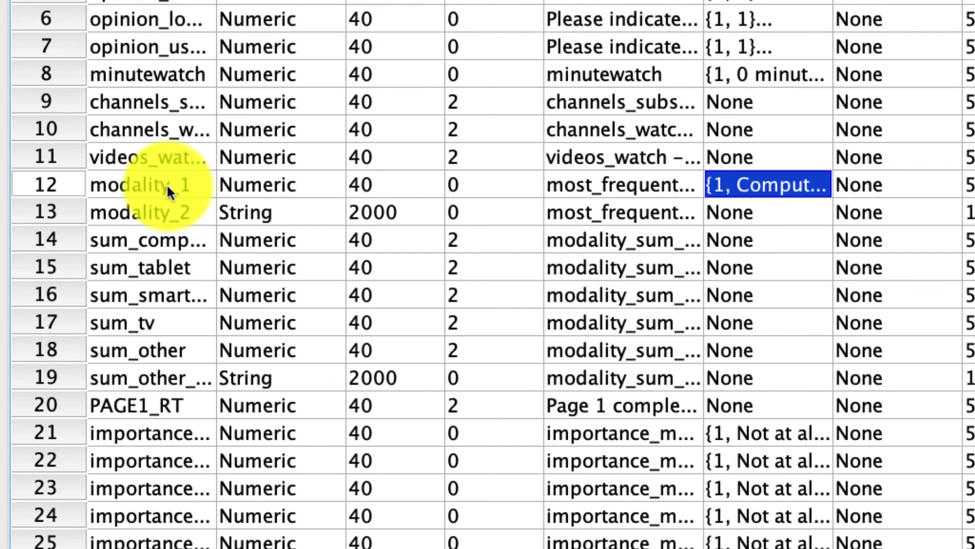
click(166, 184)
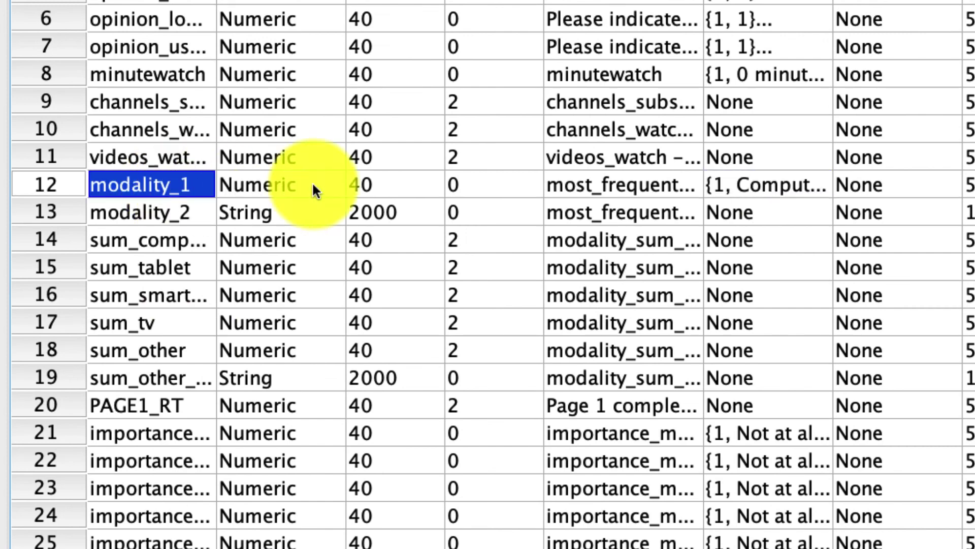
click(763, 184)
click(797, 182)
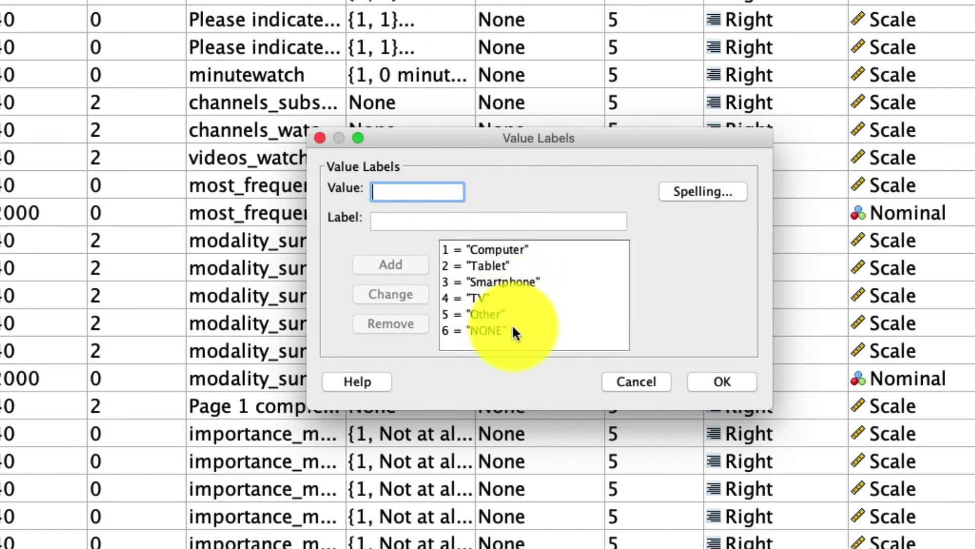
click(511, 330)
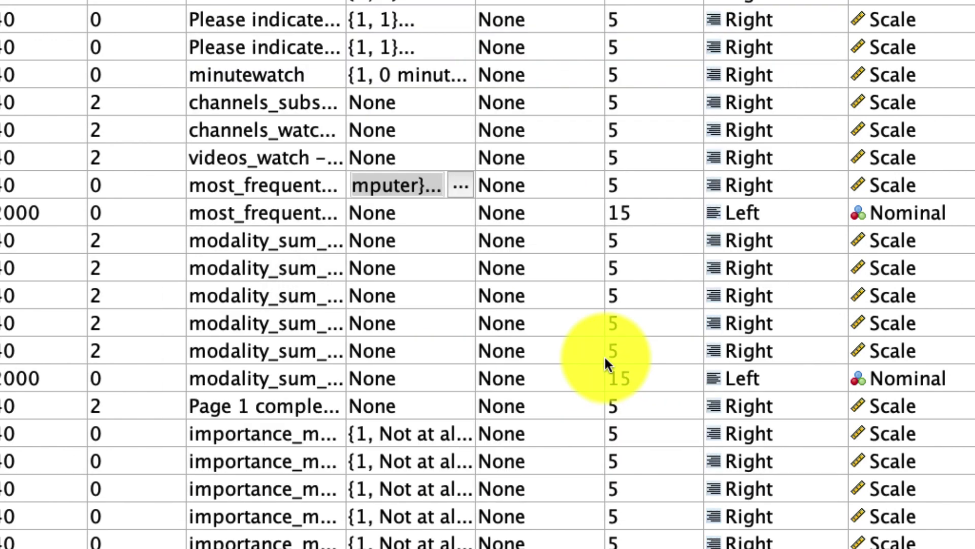
click(598, 360)
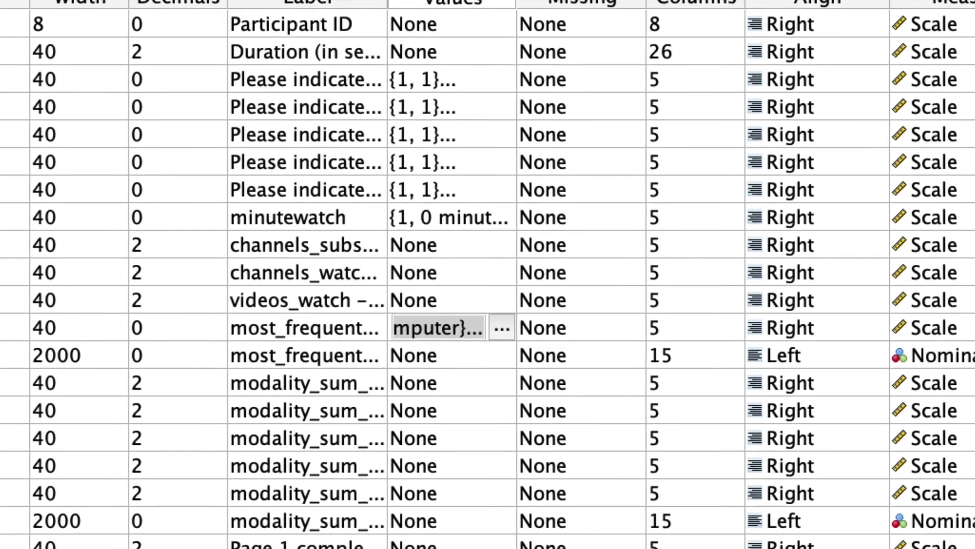
In the Frequencies dialog, replace minutewatch with modality_1 as the analysed variable
click(167, 11)
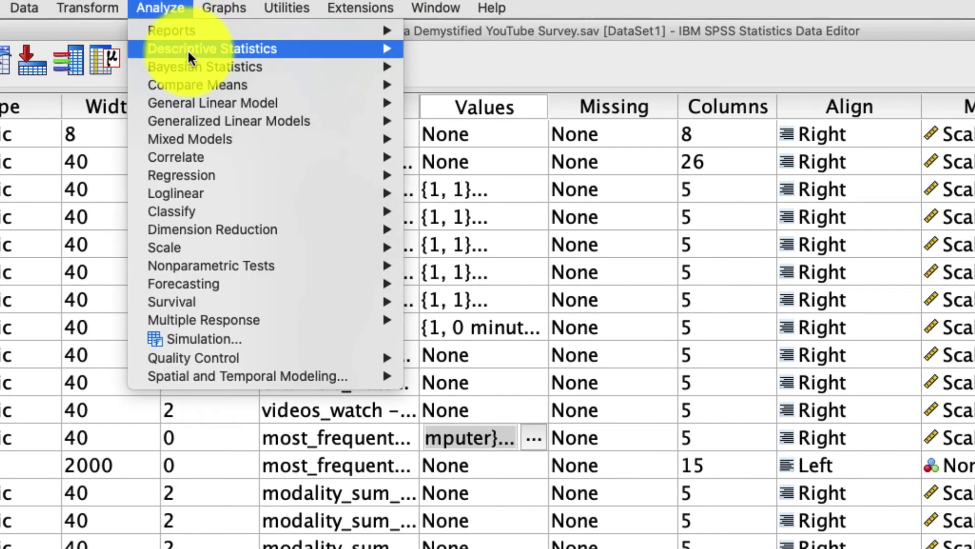
mouse_move(187, 49)
click(441, 45)
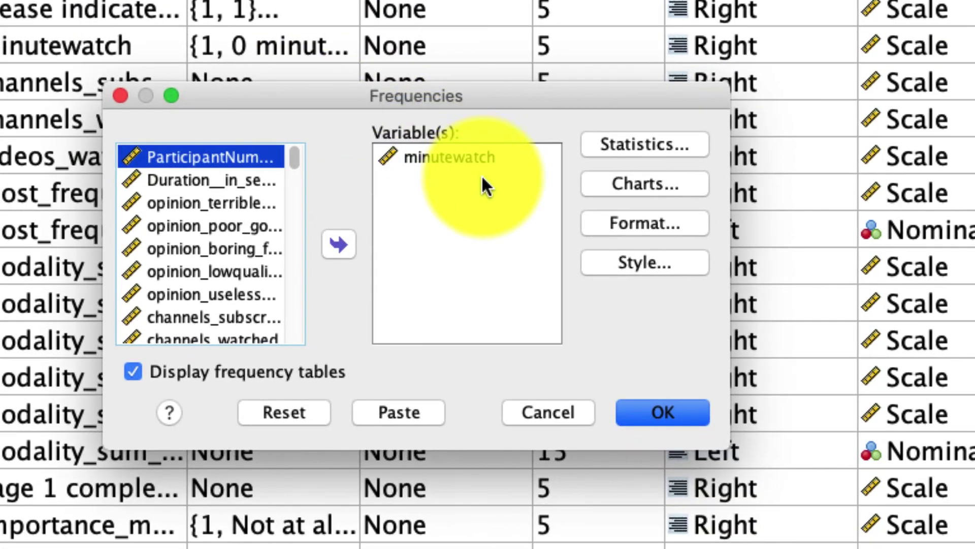
click(532, 270)
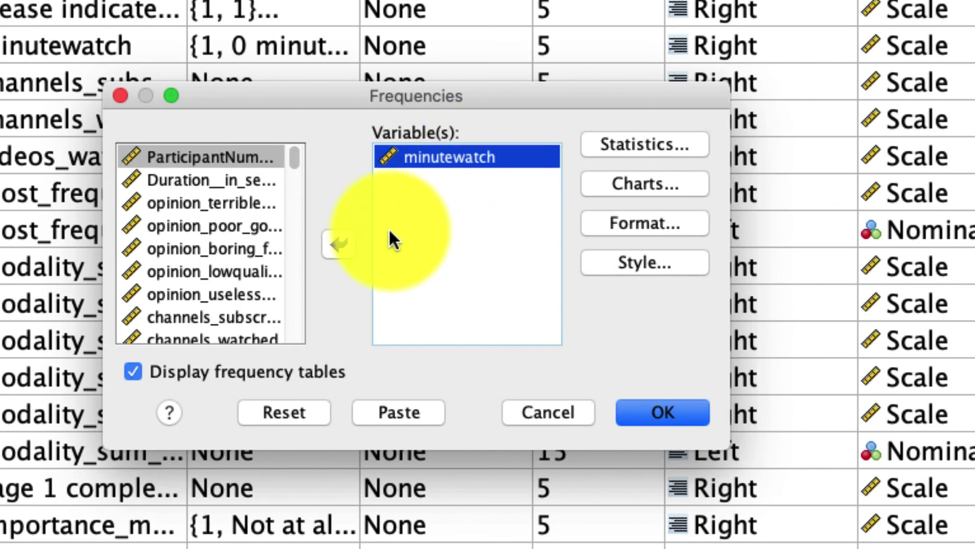
click(343, 248)
scroll(208, 258, down, 3)
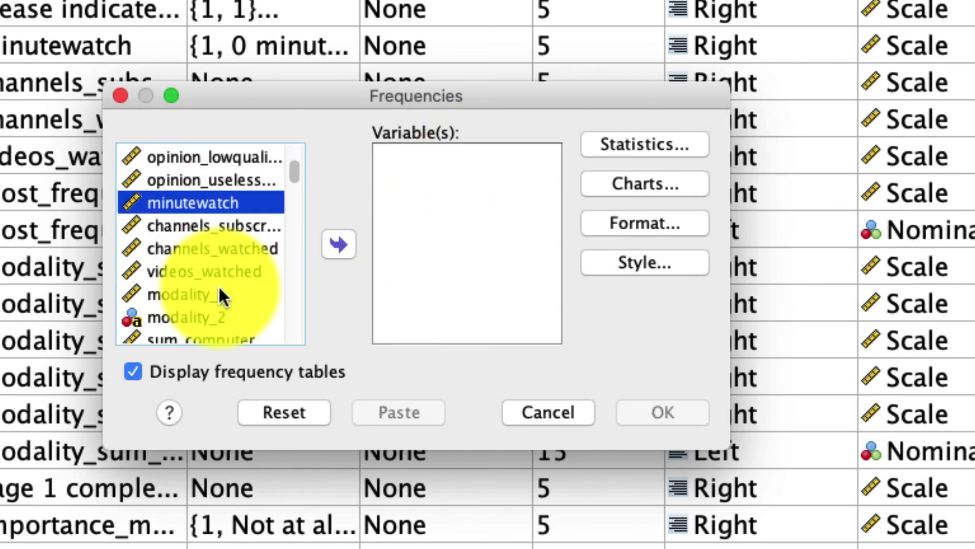
click(213, 294)
click(339, 246)
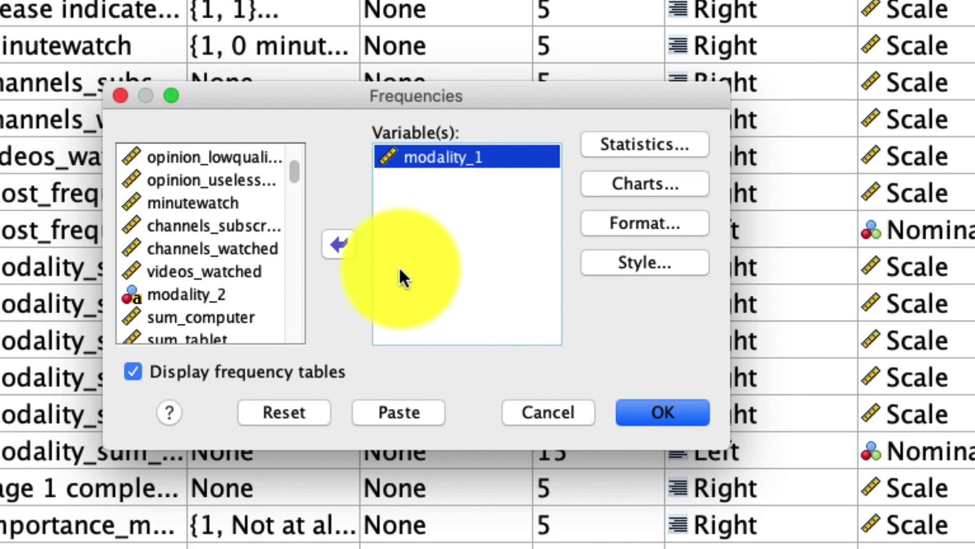
Run Frequencies on modality_1 and review its table (Smartphone 437 of 1000) and histogram (mean 2.4)
click(678, 416)
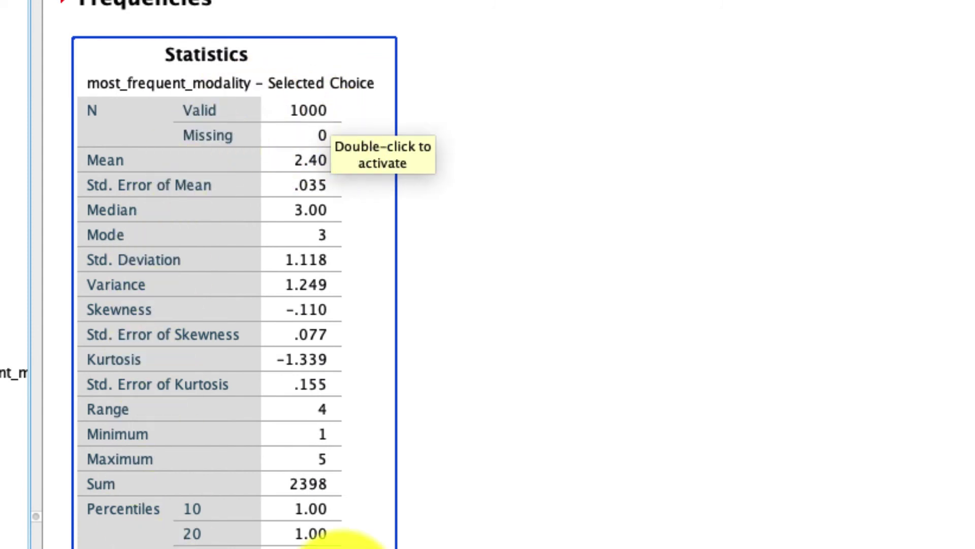
scroll(336, 533, down, 15)
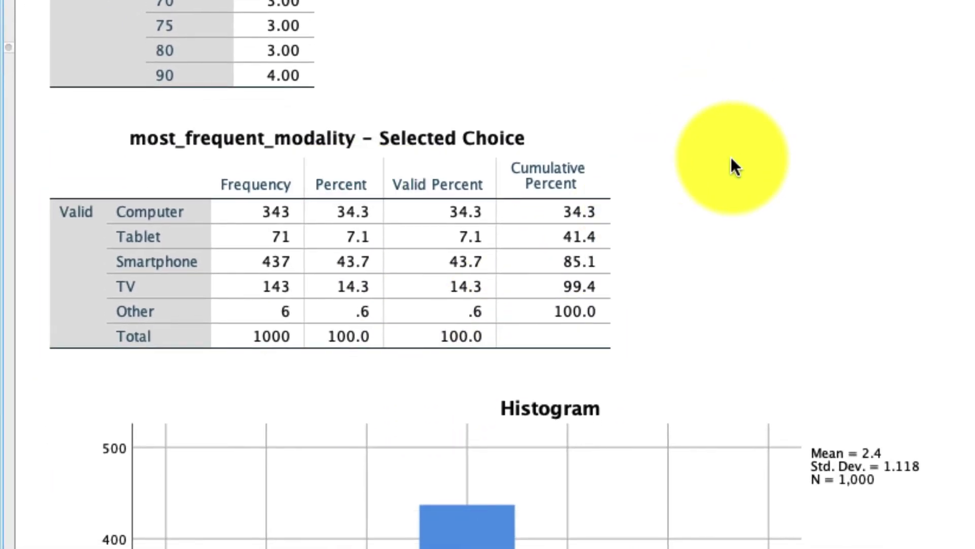
scroll(731, 157, down, 10)
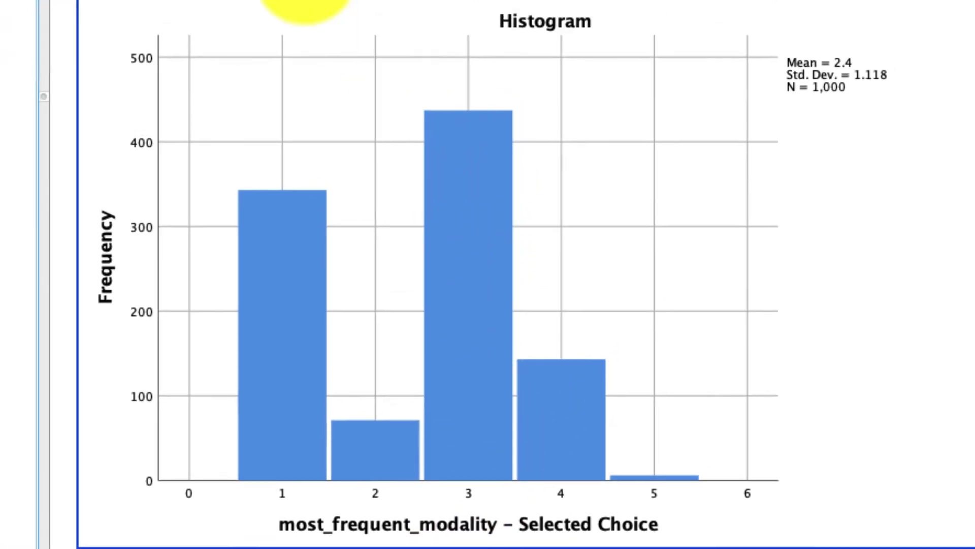
scroll(305, 10, up, 5)
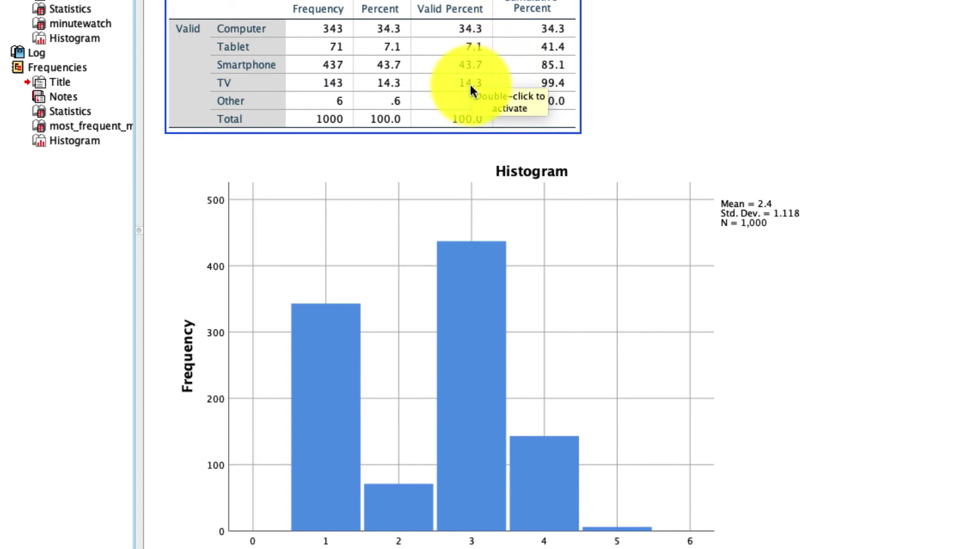
click(461, 155)
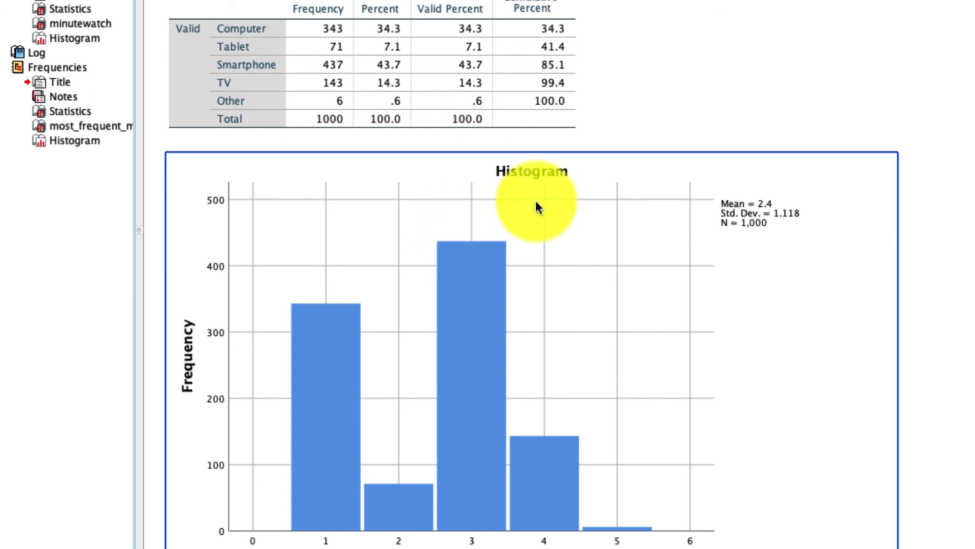
click(540, 146)
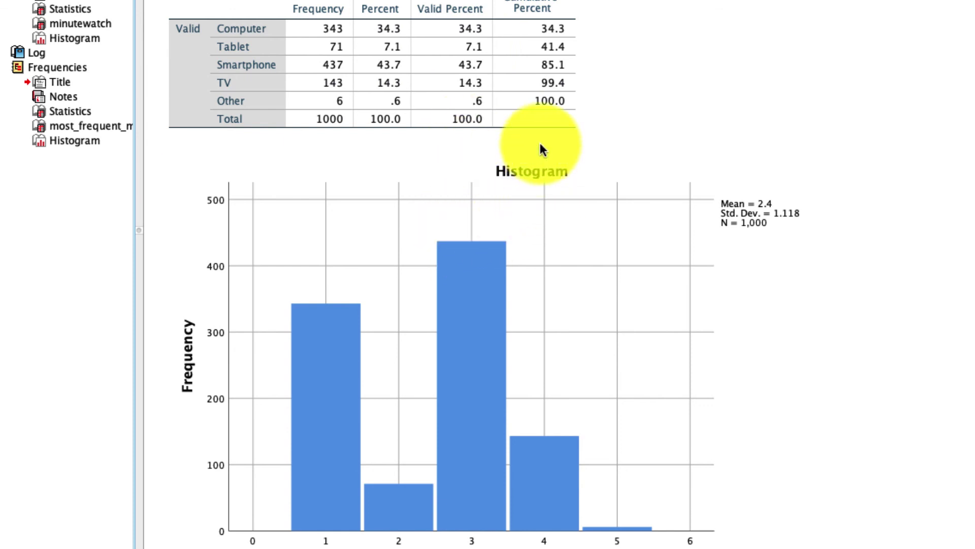